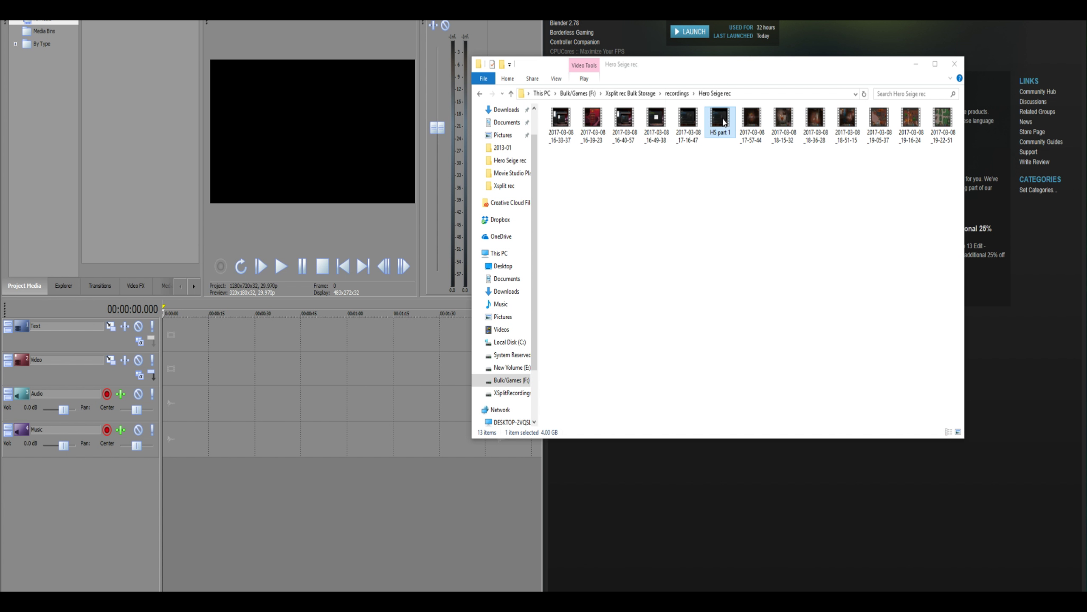
Add HS part 1.mp4 to Project Media and the timeline with matching project settings, then quit with Alt+F4
left_click_drag(723, 122, 133, 73)
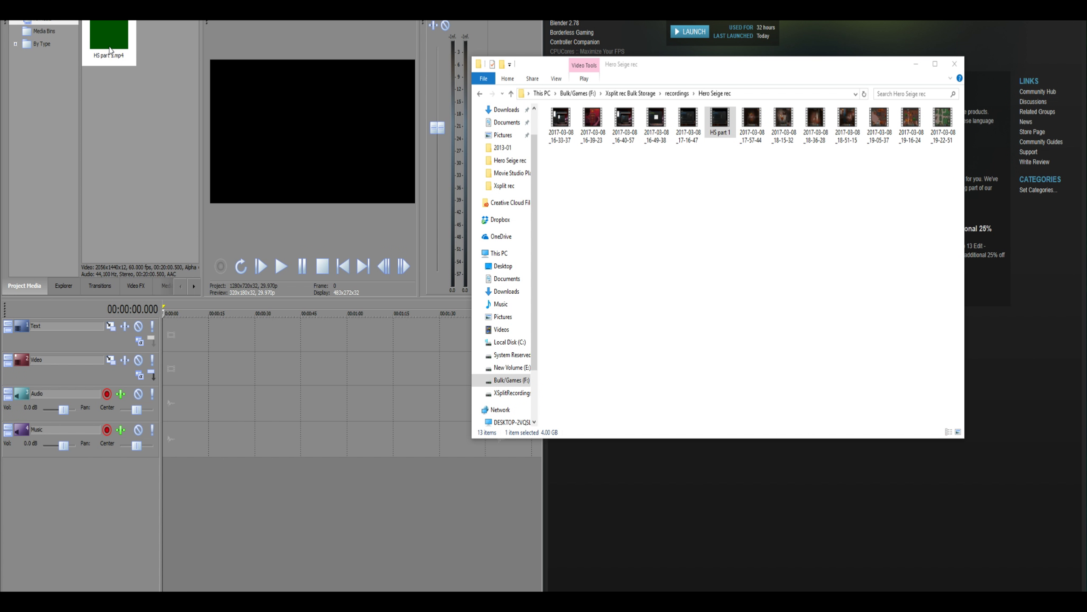
left_click_drag(105, 34, 170, 335)
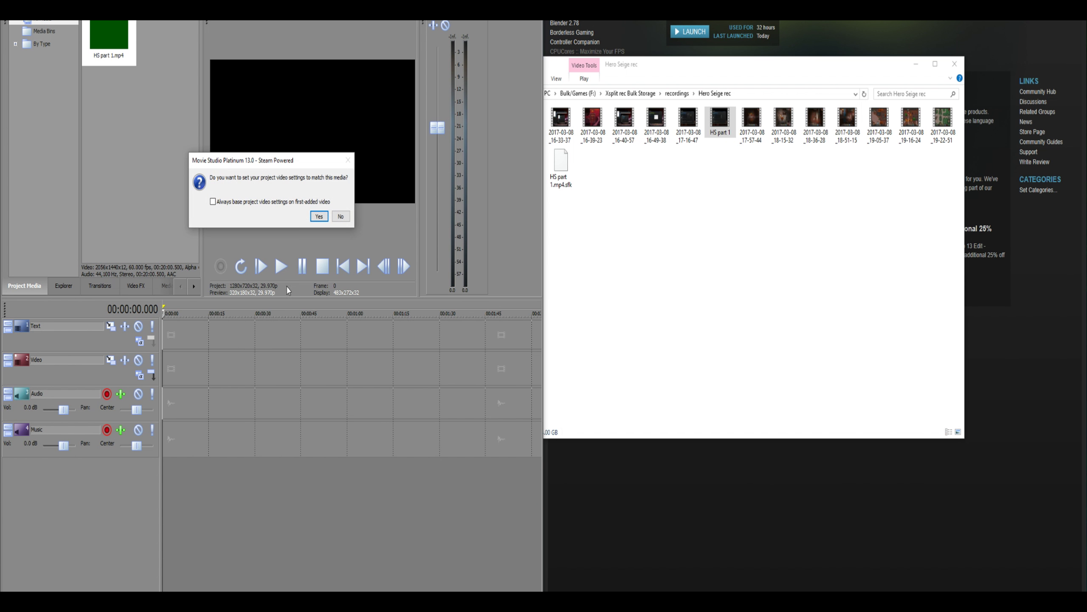
left_click(315, 220)
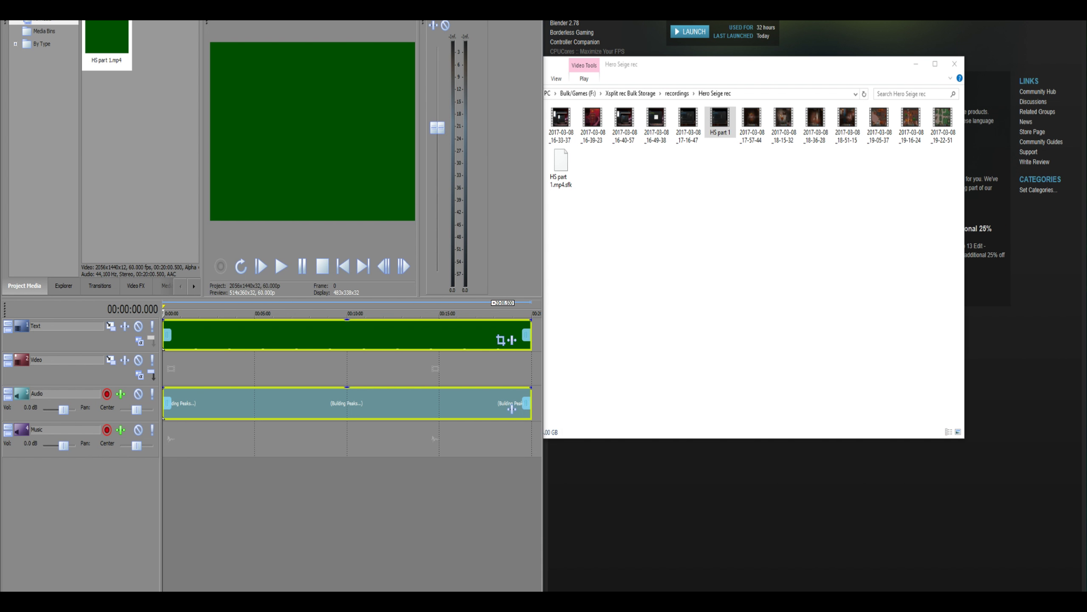
key("alt+F4")
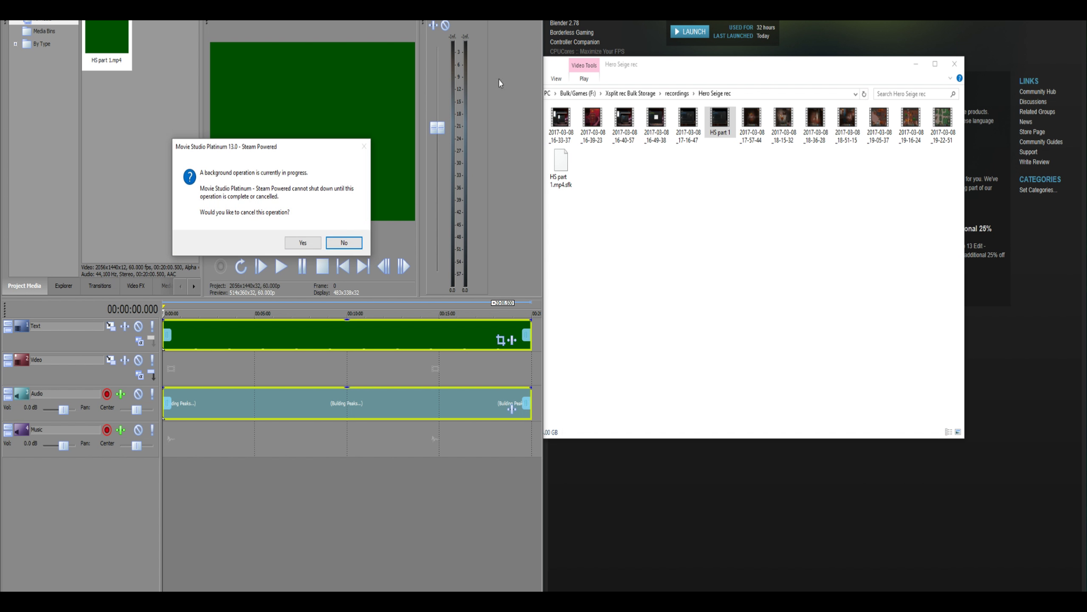
Cancel the background operation and close without saving the Untitled project
left_click(303, 244)
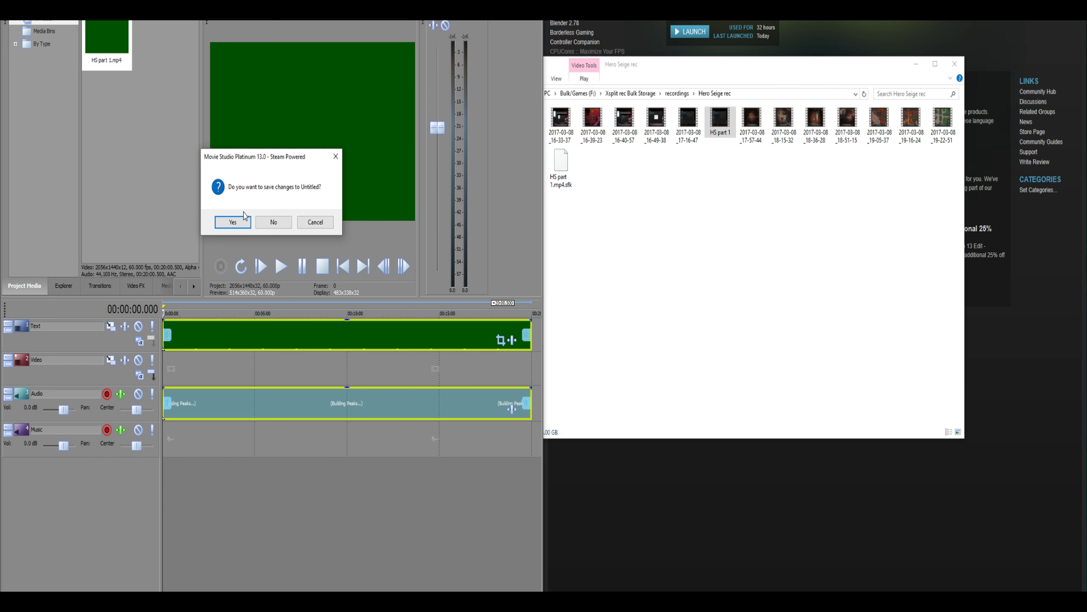
left_click(273, 222)
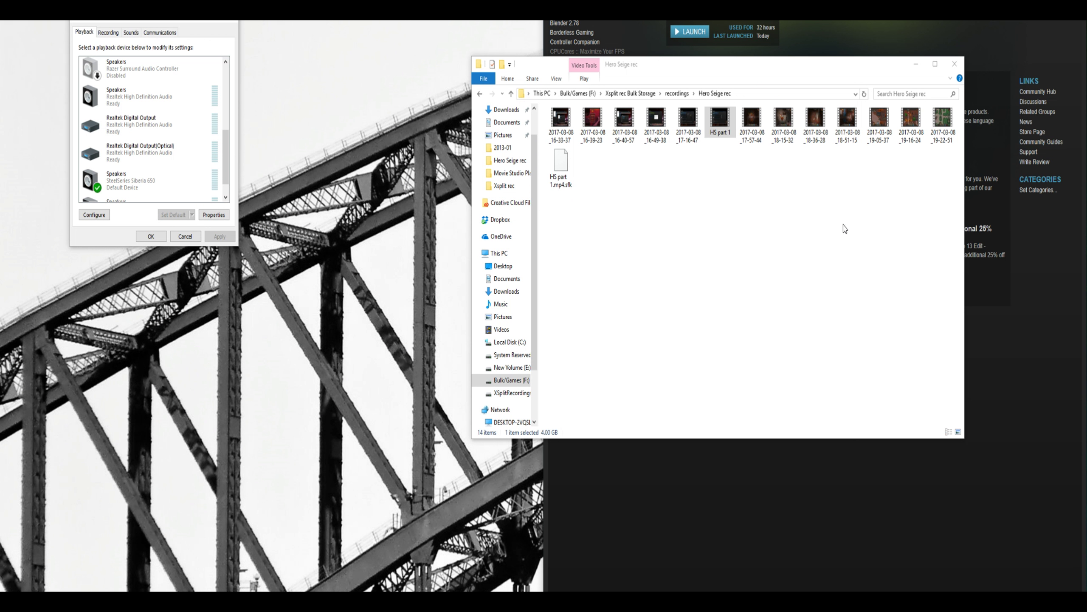
Browse VEGAS Movie Studio's local files from Steam Properties and select FileIO Plug-Ins in Movie Studio Platinum 13.0
left_click_drag(659, 65, 405, 195)
right_click(581, 70)
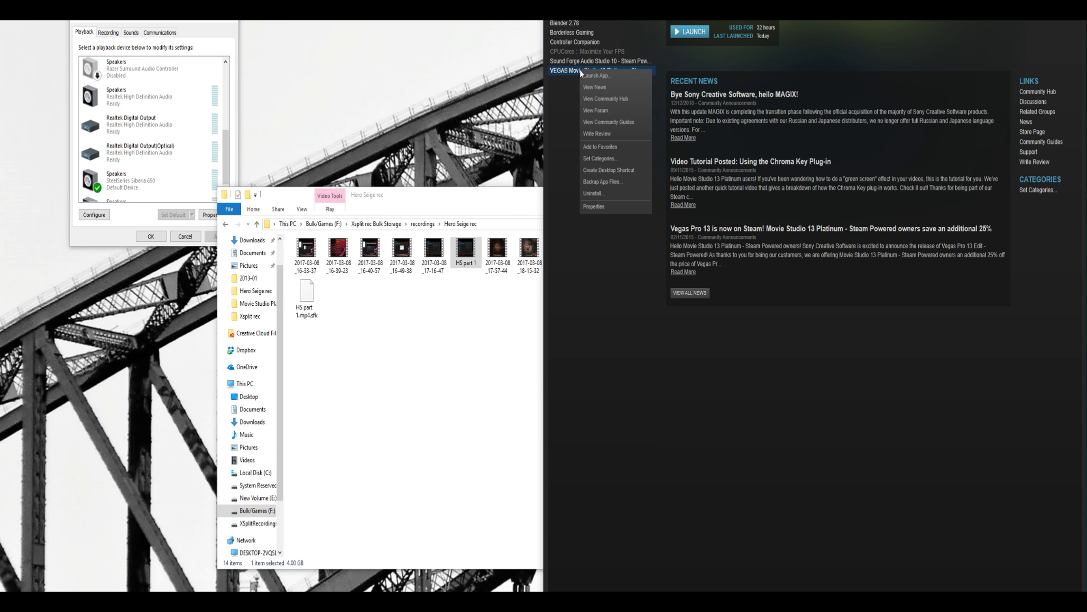
left_click(590, 206)
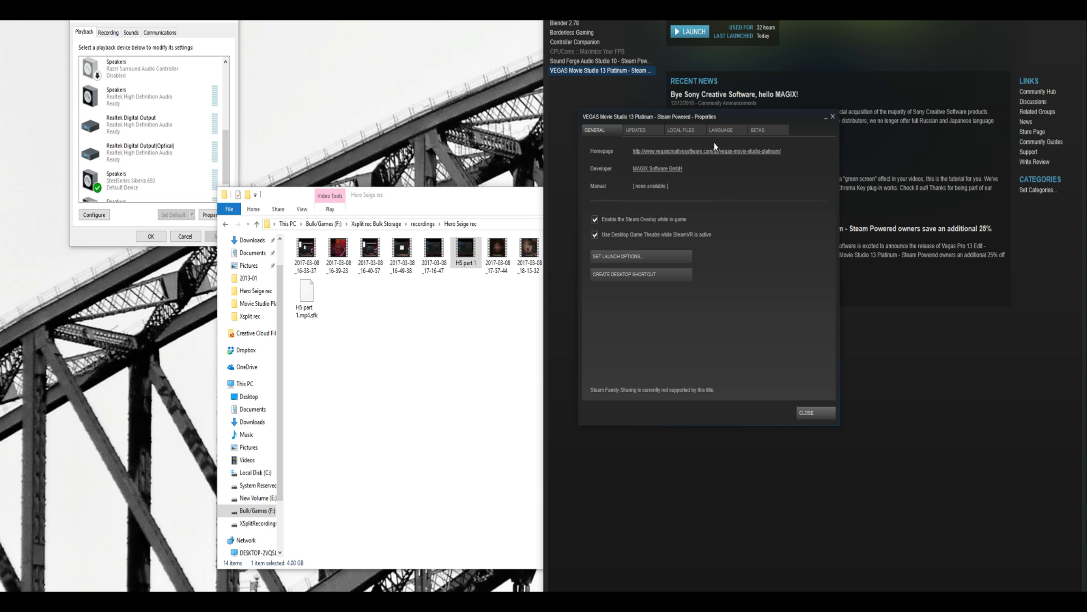
left_click(671, 133)
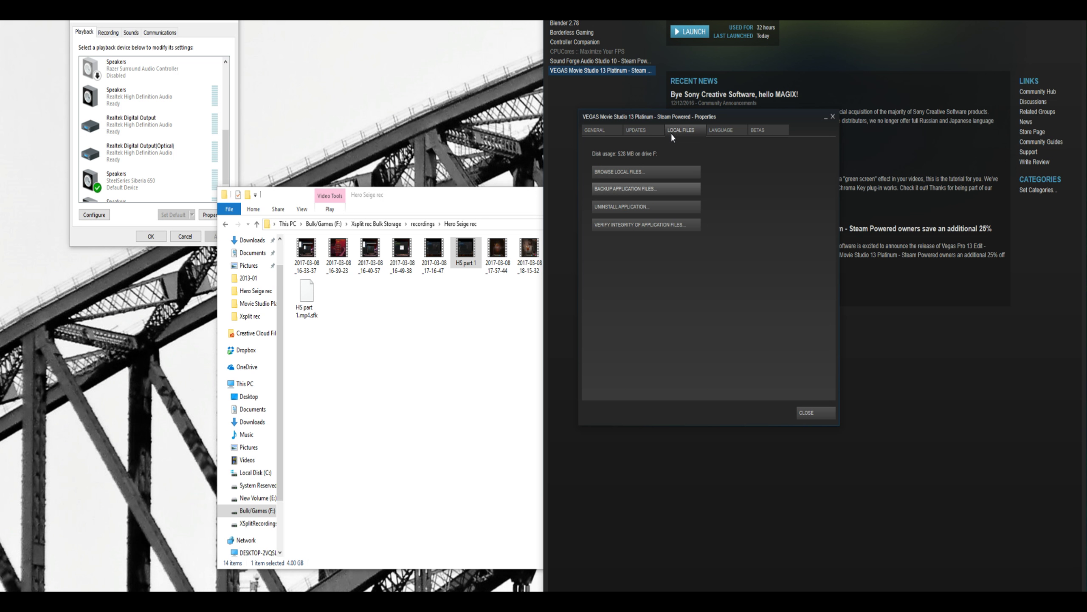
left_click(643, 172)
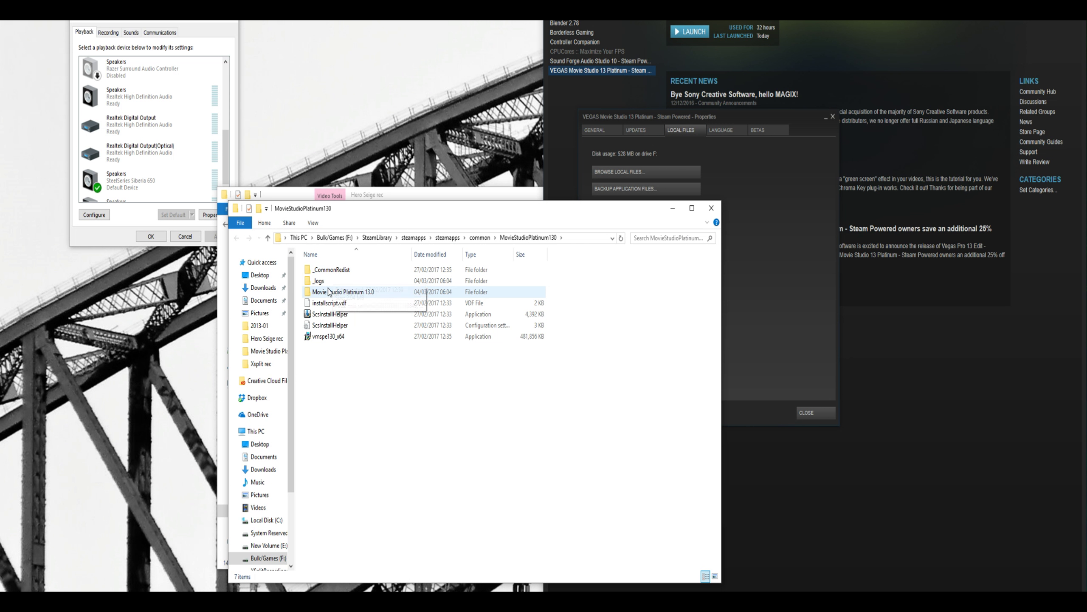
double_click(329, 292)
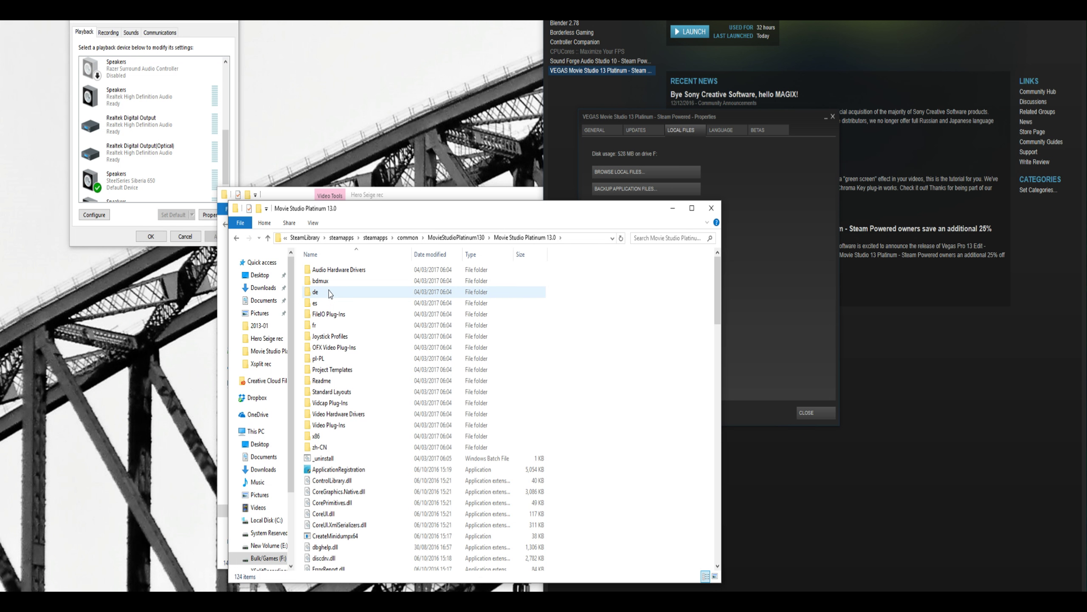
left_click(331, 316)
Open FileIO Plug-Ins and begin renaming compoundplug, cancelling the accidentally overwritten name
double_click(332, 316)
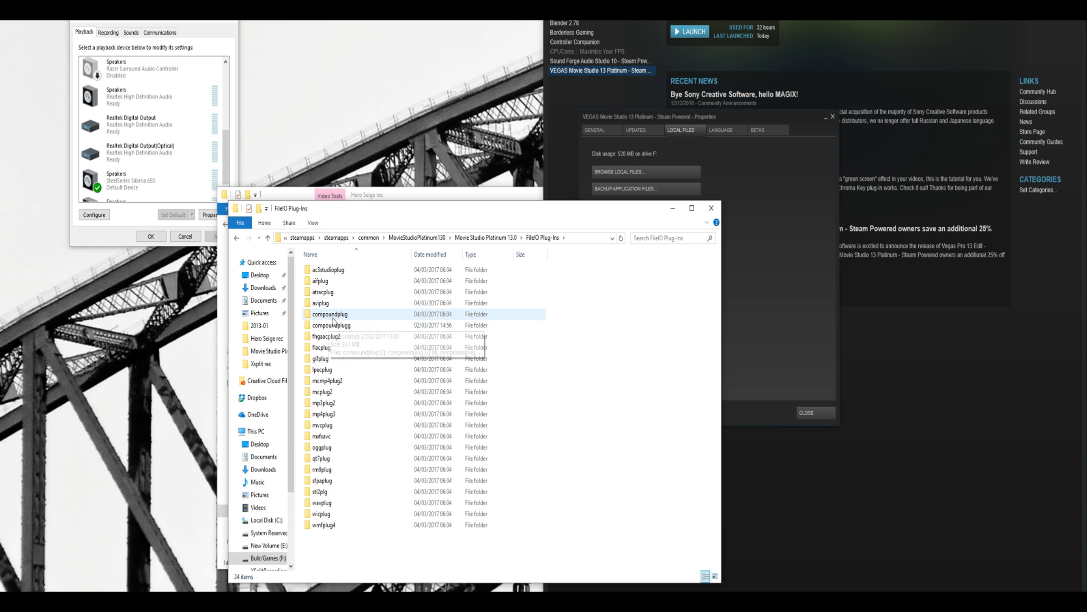
left_click(347, 316)
right_click(347, 318)
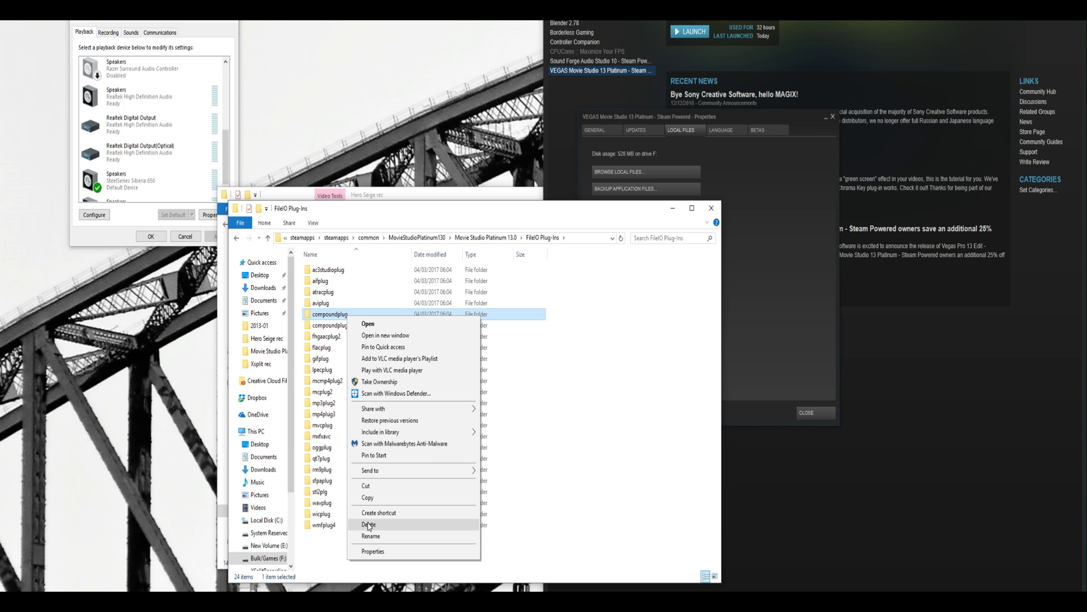
left_click(372, 536)
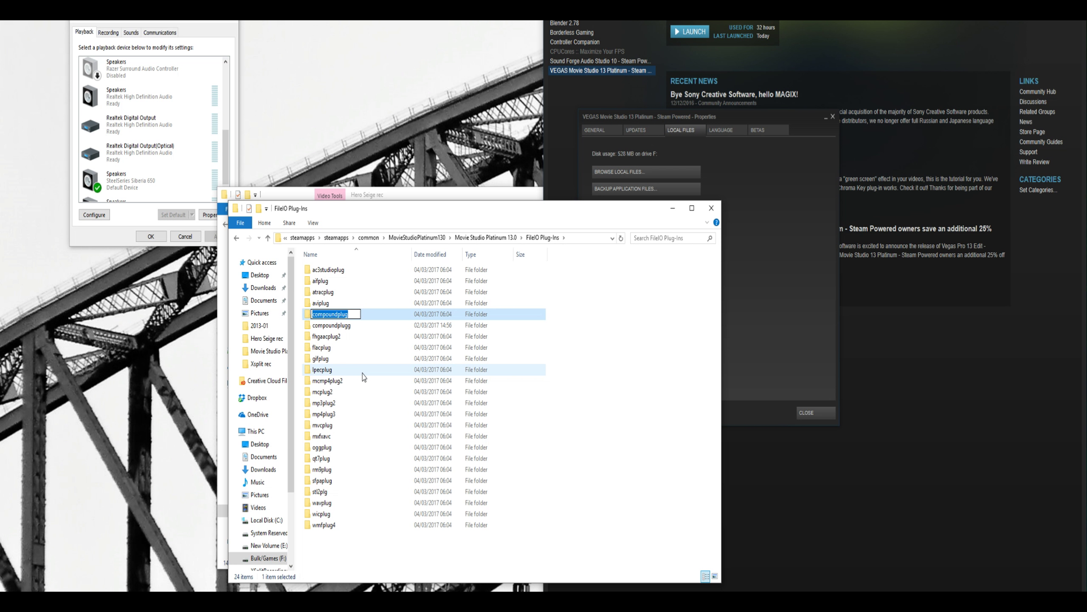
type("g")
key("BackSpace")
key("Escape")
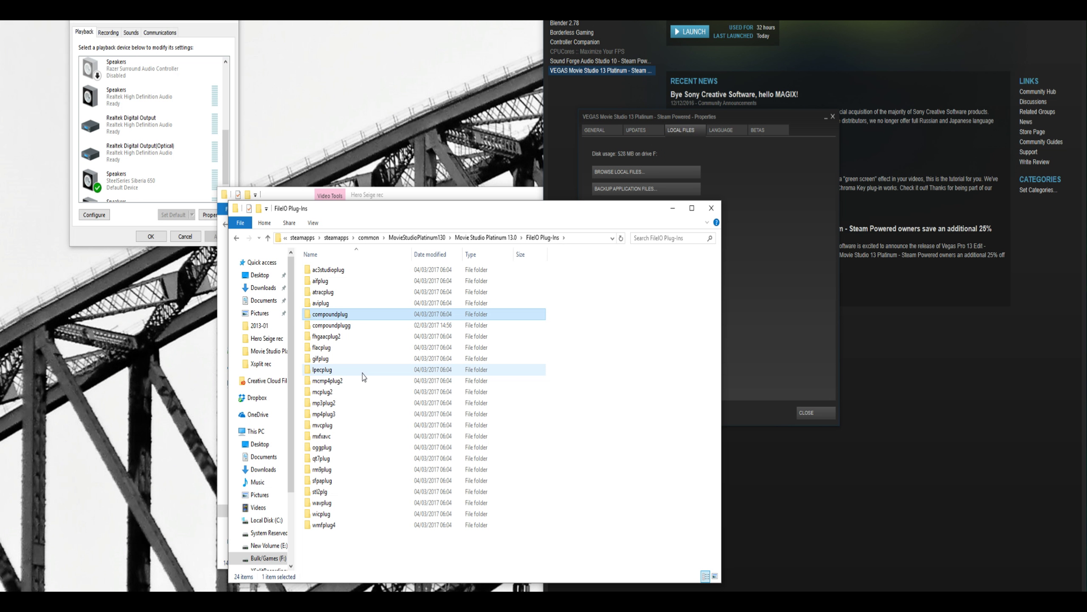
Rename the compoundplug folder to compoundplugg by appending a 'g' to its name
right_click(363, 317)
left_click(389, 534)
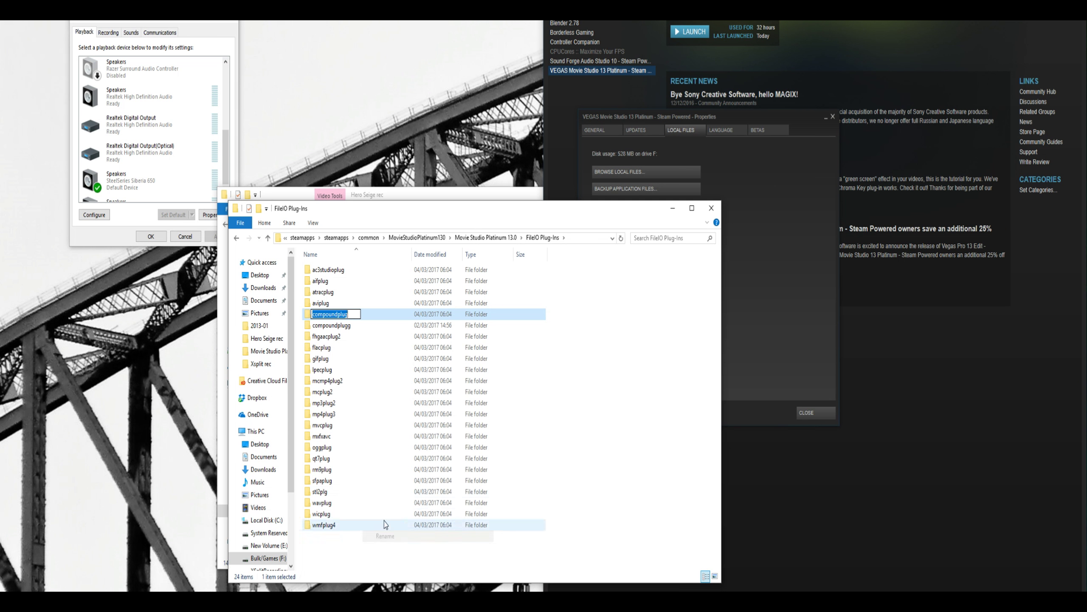
key("End")
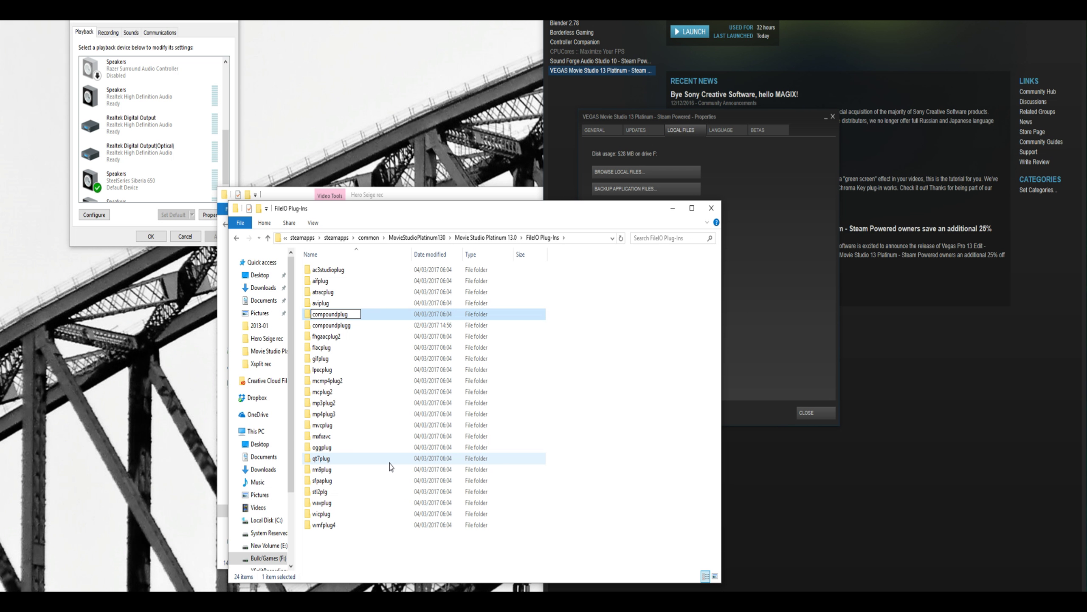
type("g")
key("Return")
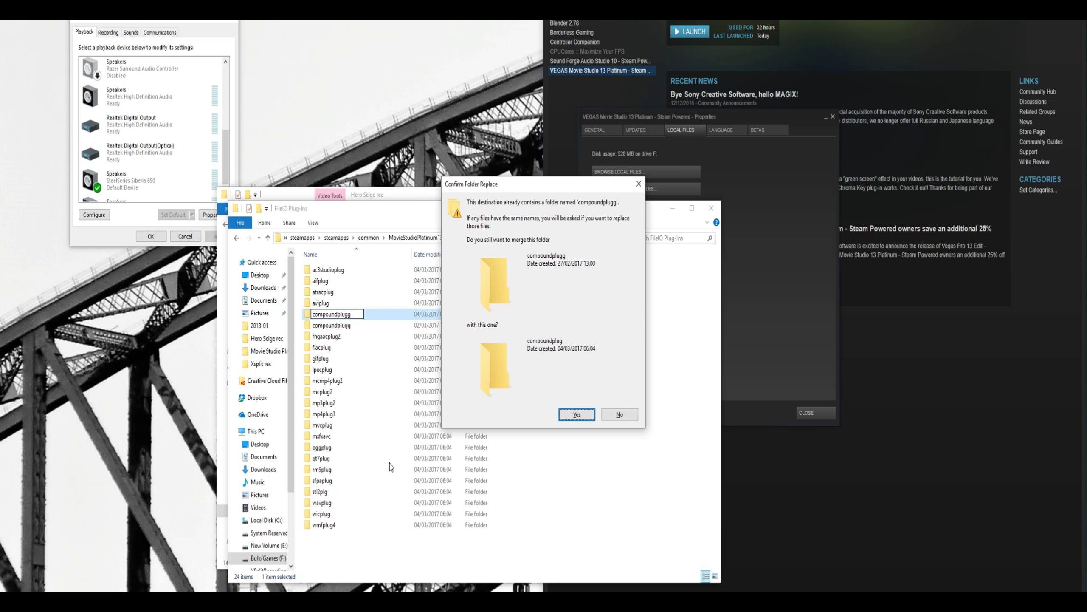
Merge into compoundplugg keeping both copies of all clashing files, then relaunch VEGAS Movie Studio from Steam
left_click(572, 419)
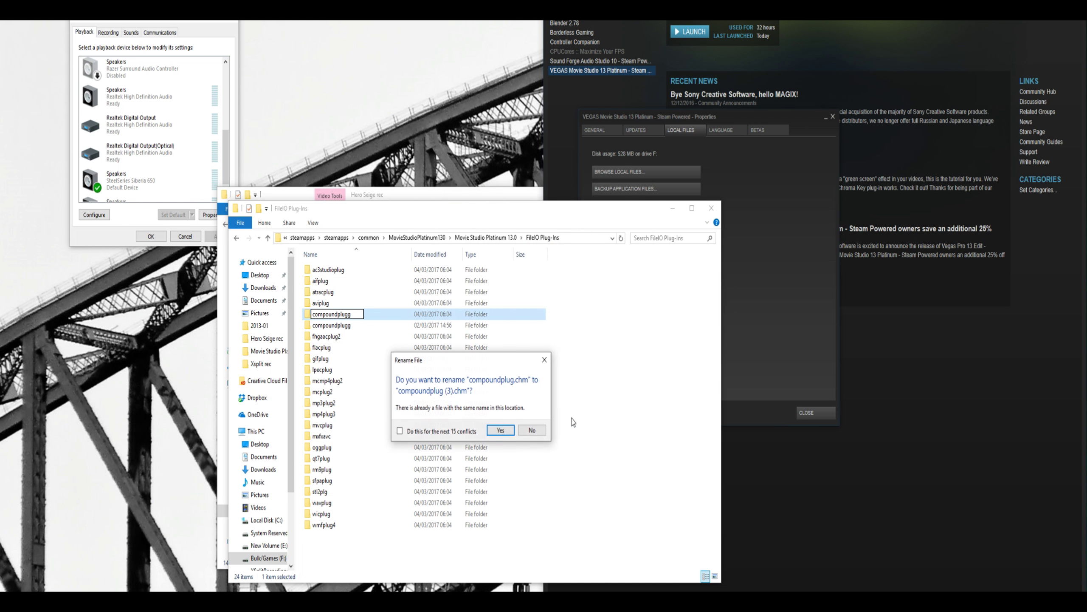
left_click(501, 431)
left_click(501, 430)
left_click(501, 431)
left_click(430, 437)
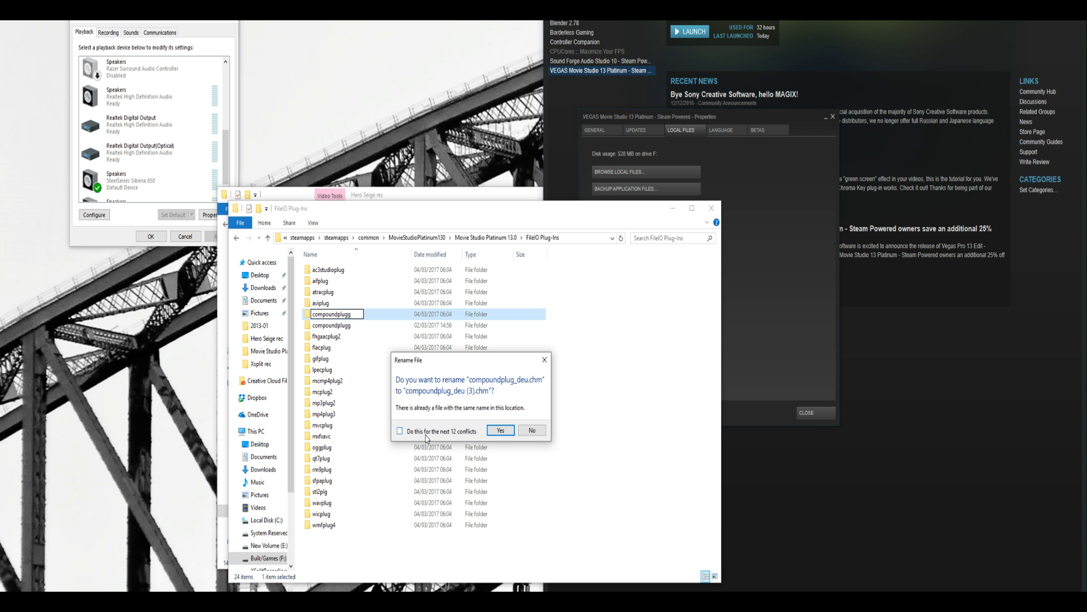
left_click(501, 431)
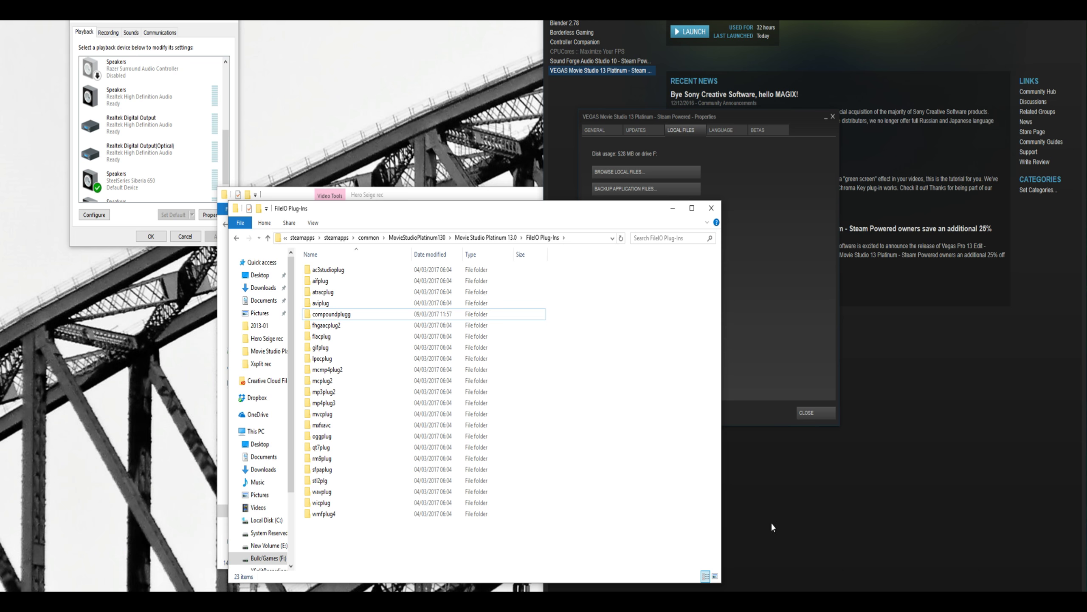
left_click(692, 34)
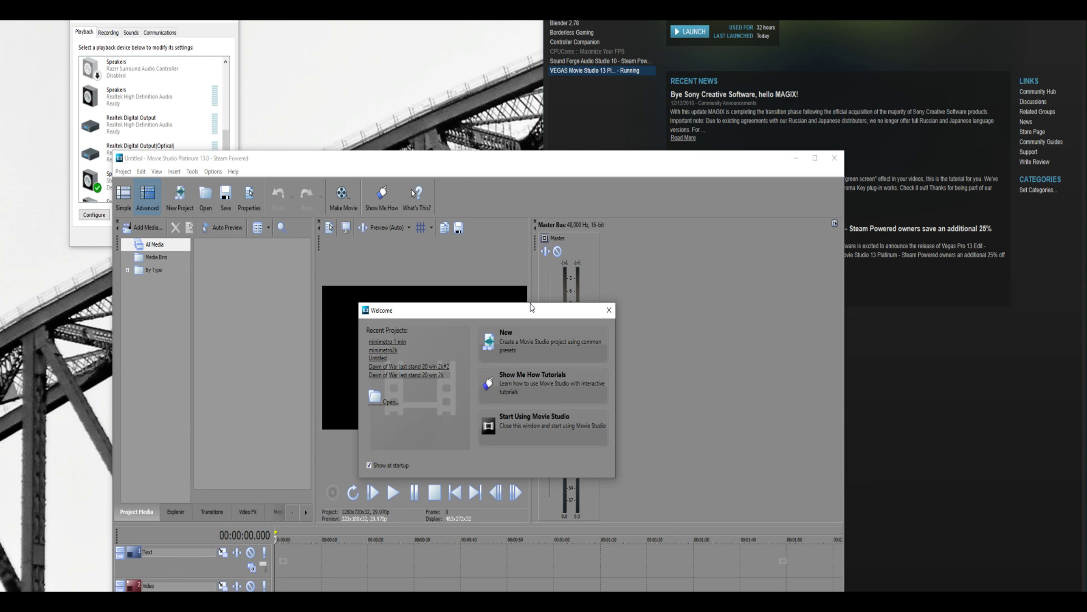
Dismiss the Welcome screen and import HS part 1 from the recordings folder into Project Media
left_click(609, 310)
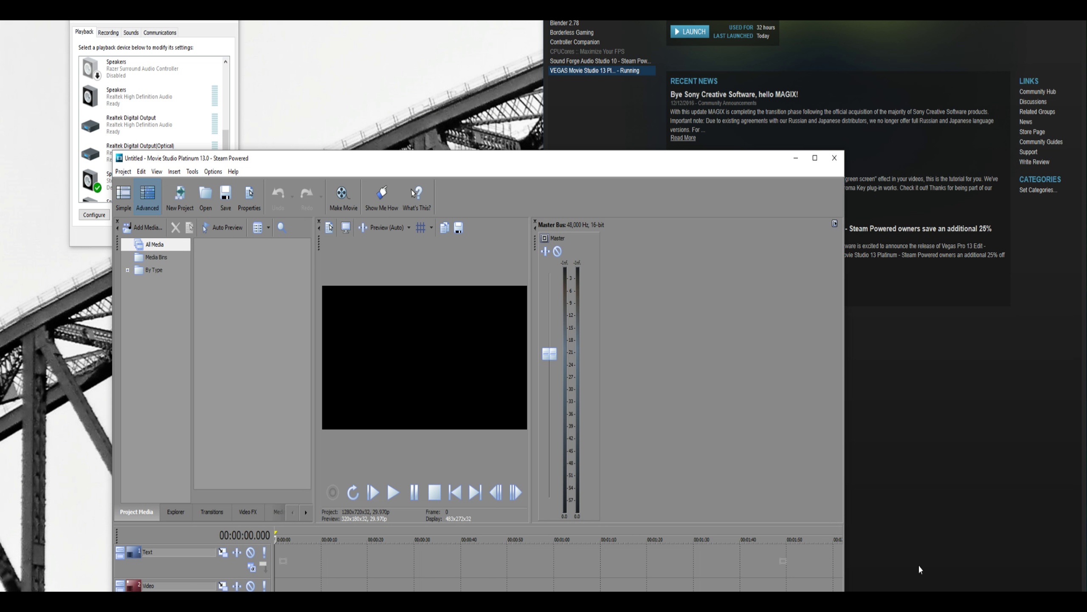
key("alt+Tab")
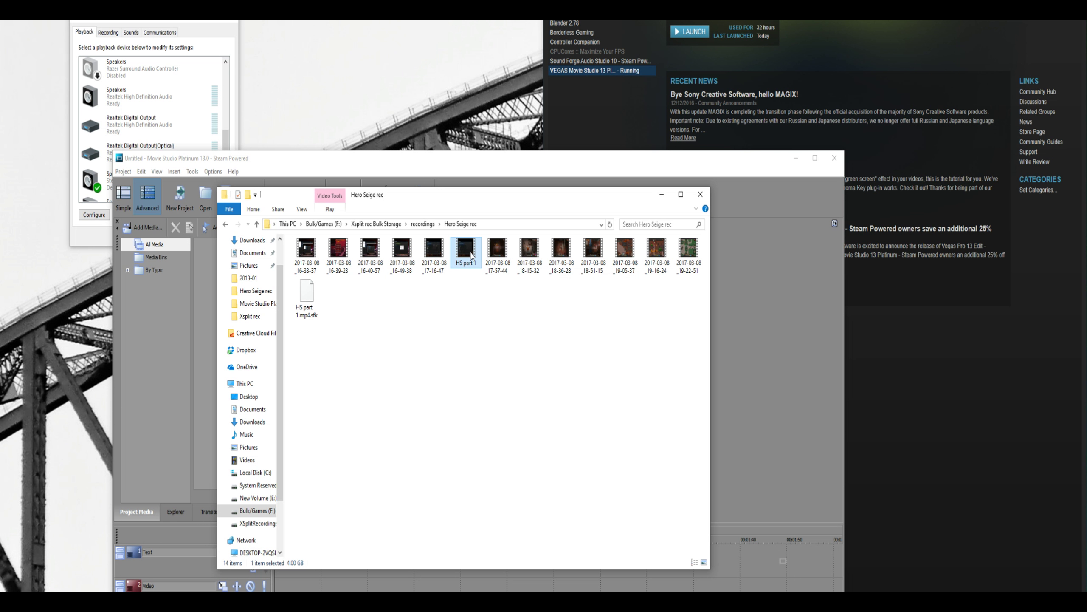
left_click_drag(472, 256, 212, 276)
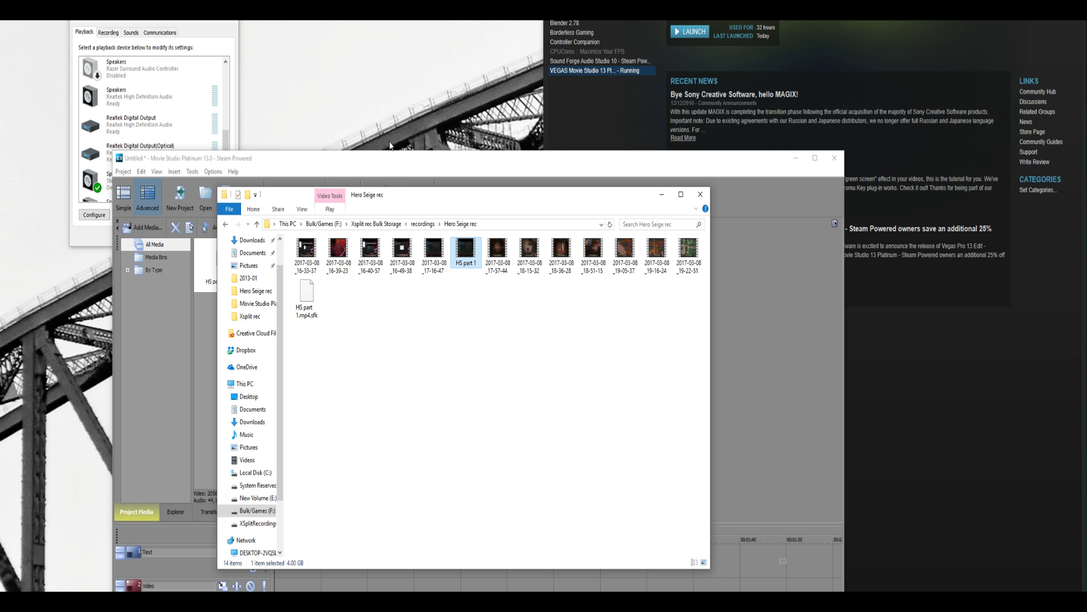
left_click_drag(398, 193, 595, 7)
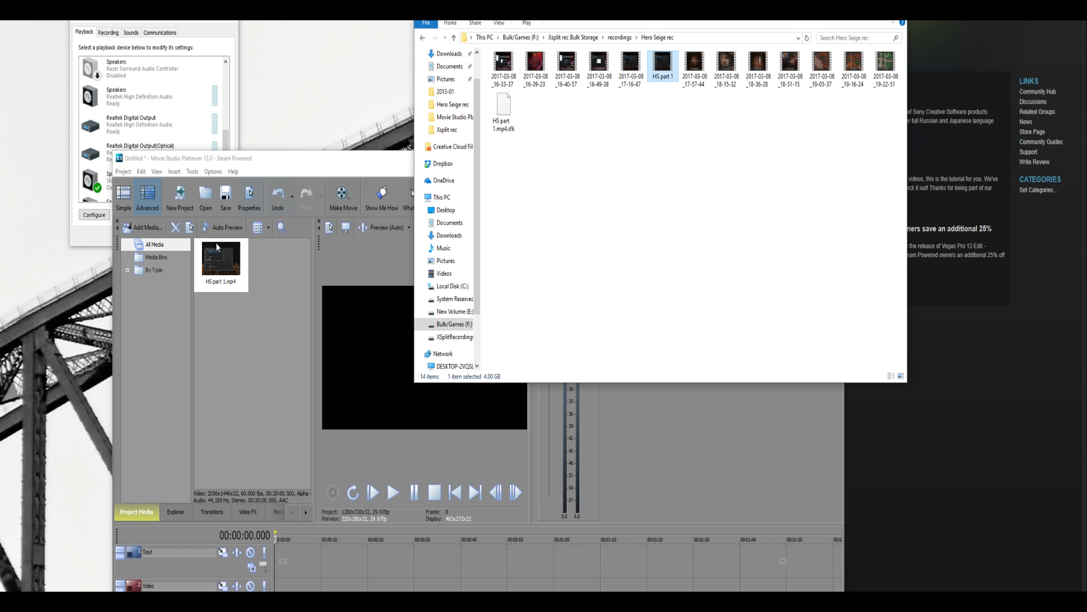
Place HS part 1.mp4 on the timeline with matching project settings and scrub to confirm real gameplay frames
left_click_drag(219, 264, 290, 568)
left_click(521, 399)
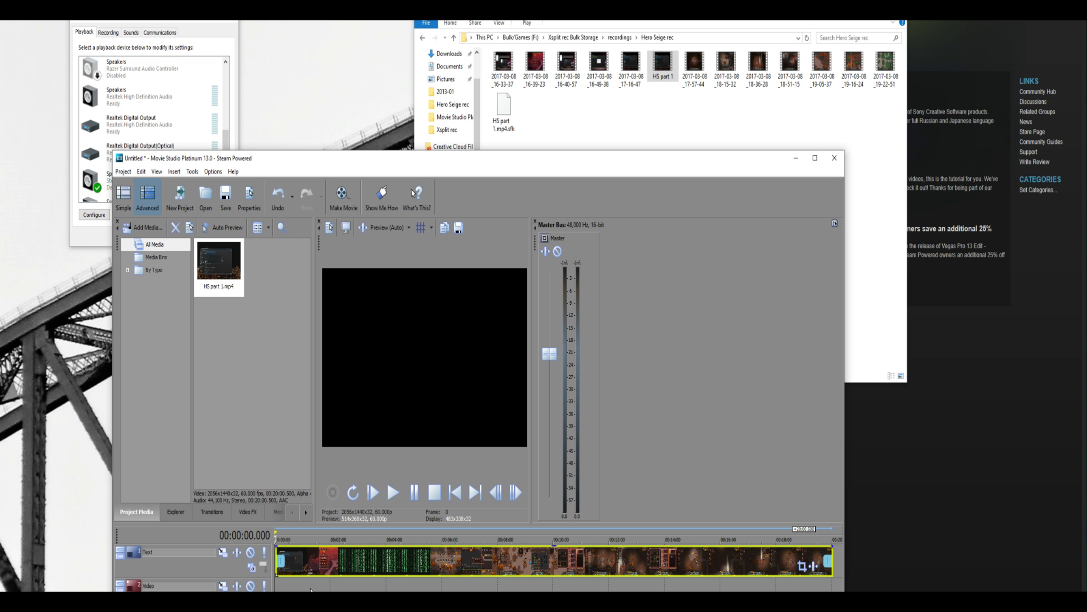
left_click(295, 557)
mouse_move(295, 569)
left_mouse_down()
mouse_move(638, 569)
mouse_move(277, 565)
left_mouse_up()
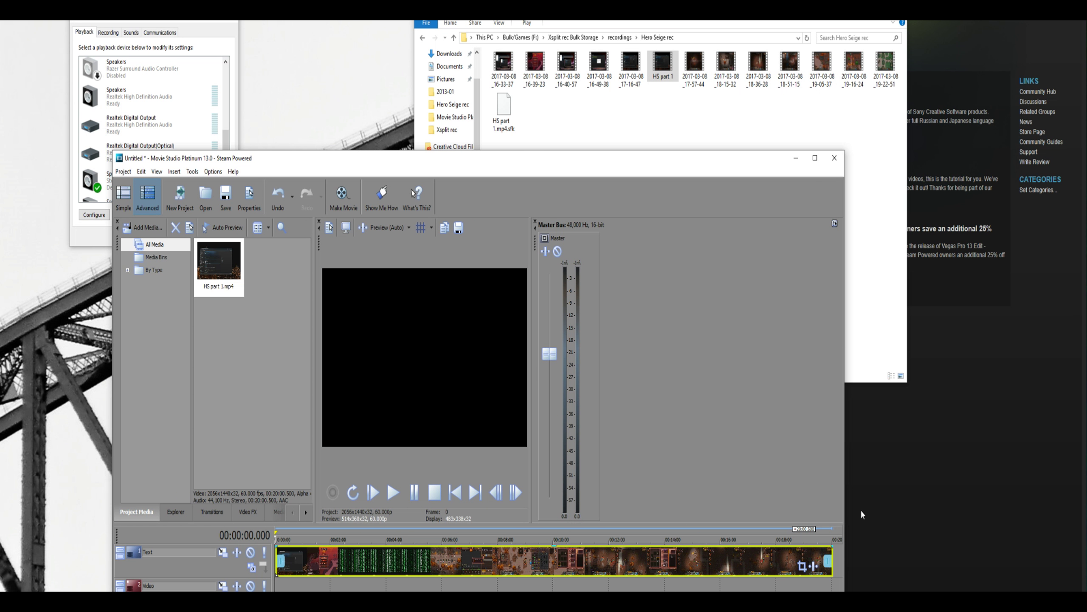